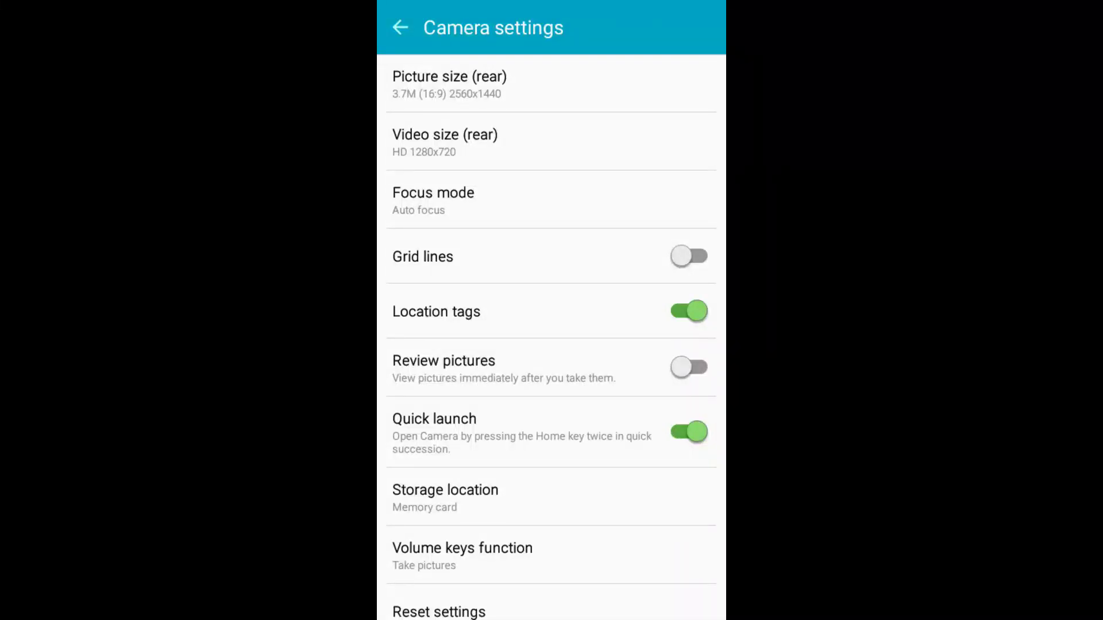
left_click(433, 199)
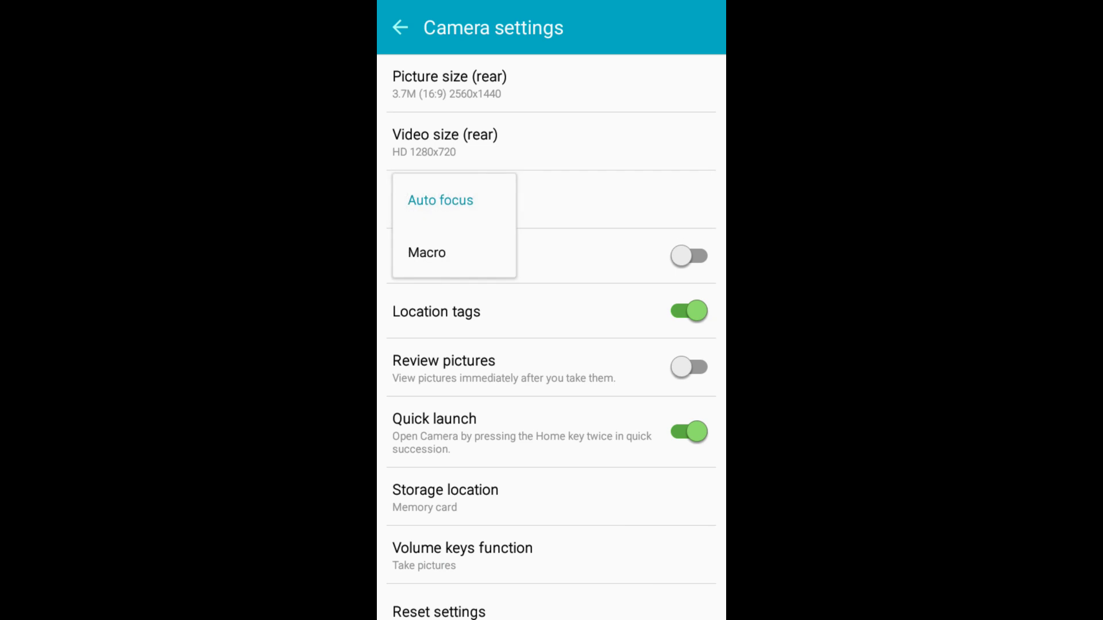
left_click(426, 253)
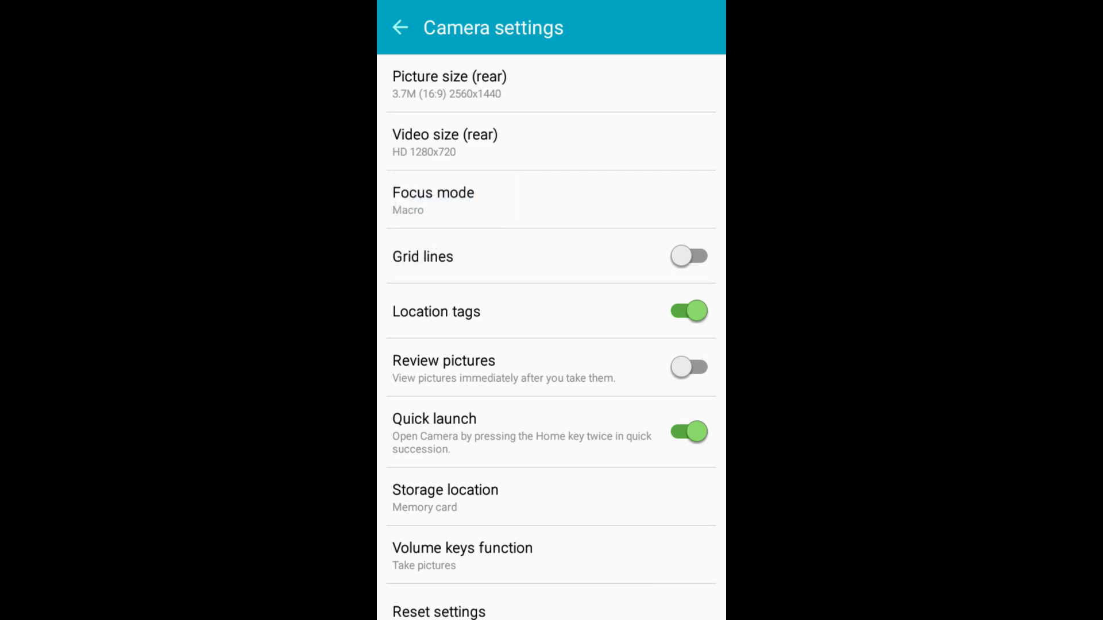
left_click(560, 198)
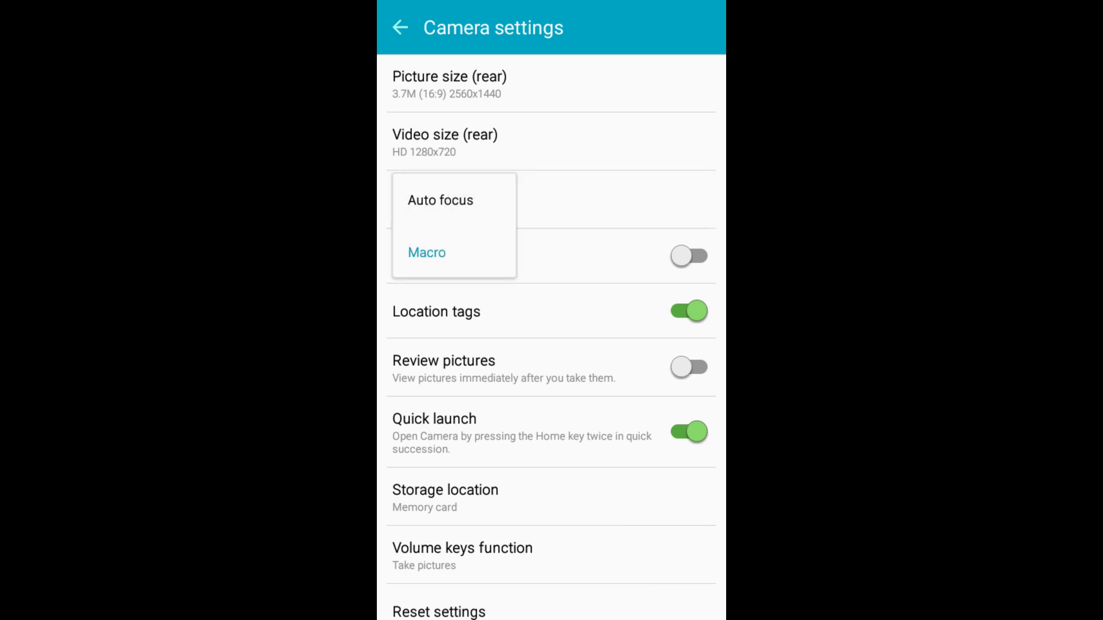
left_click(440, 200)
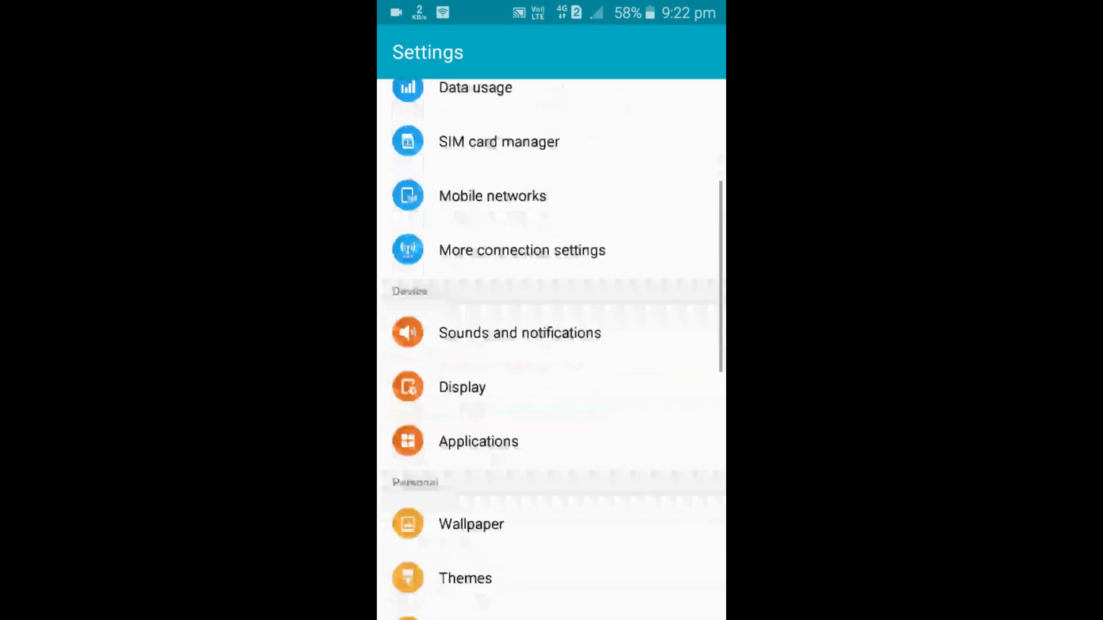
scroll(552, 310, "down", 1)
Step: Go to Applications, then Application manager, and open the Camera app's info page
left_click(478, 407)
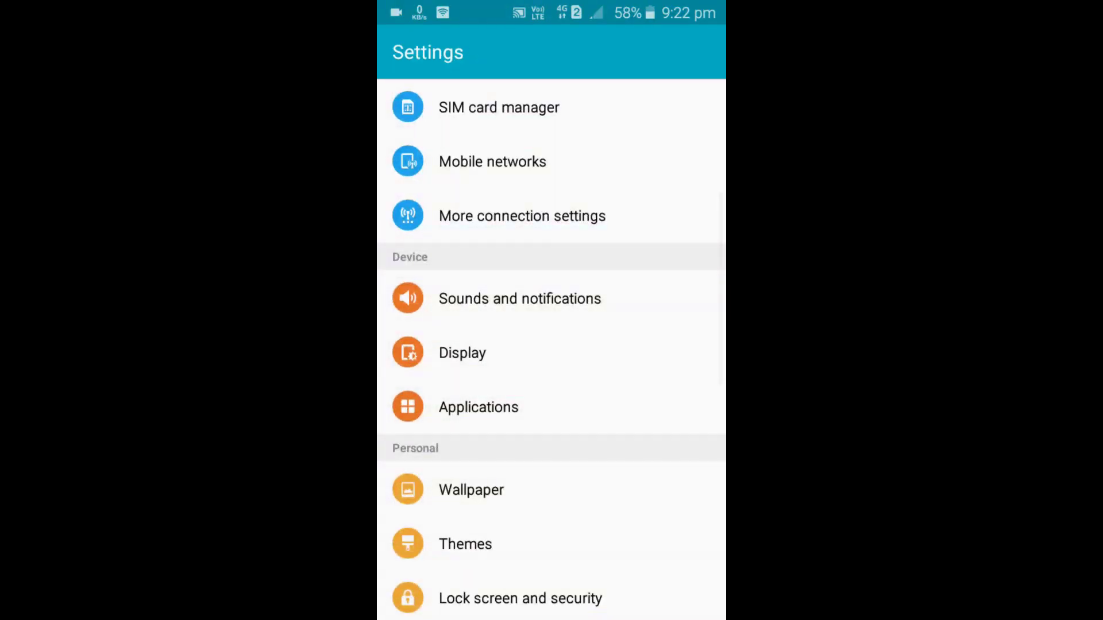
left_click(638, 105)
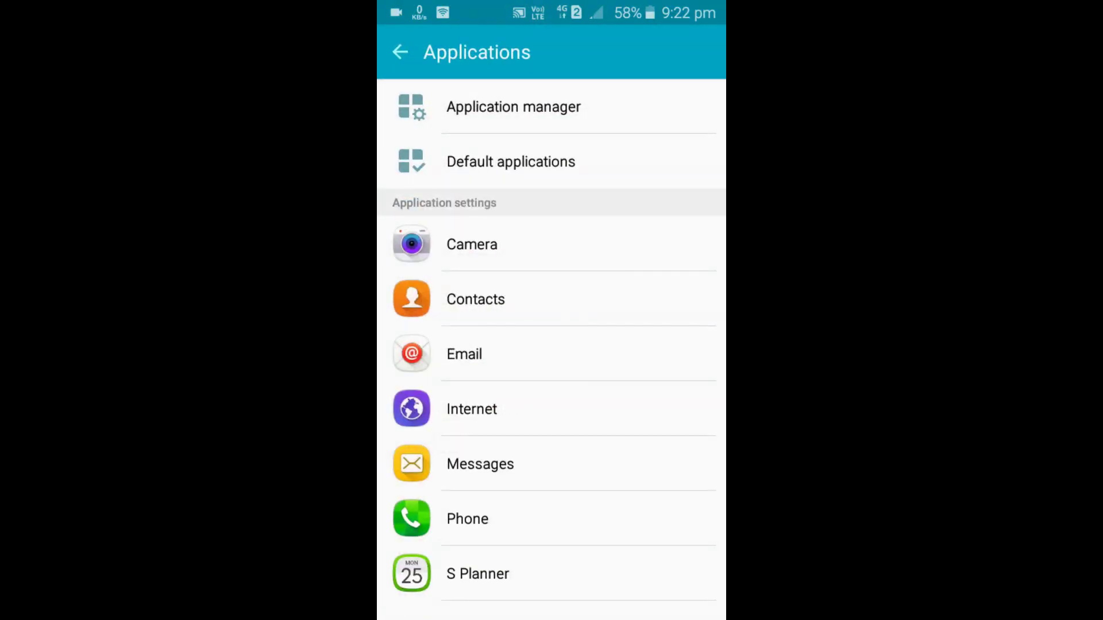
scroll(552, 362, "down", 3)
left_click(551, 382)
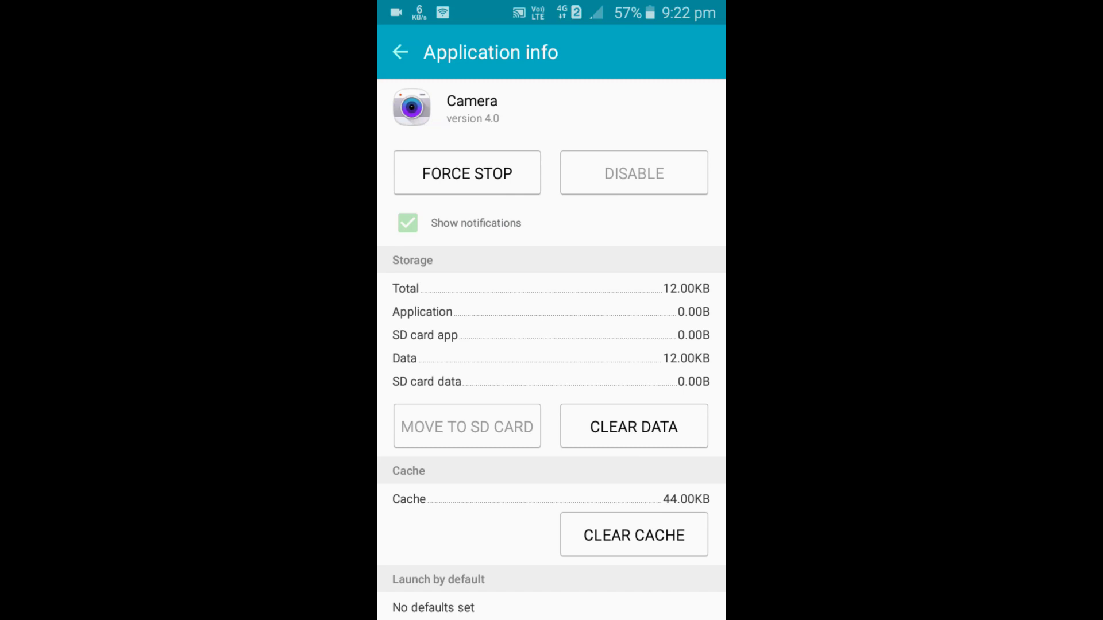
scroll(552, 345, "down", 2)
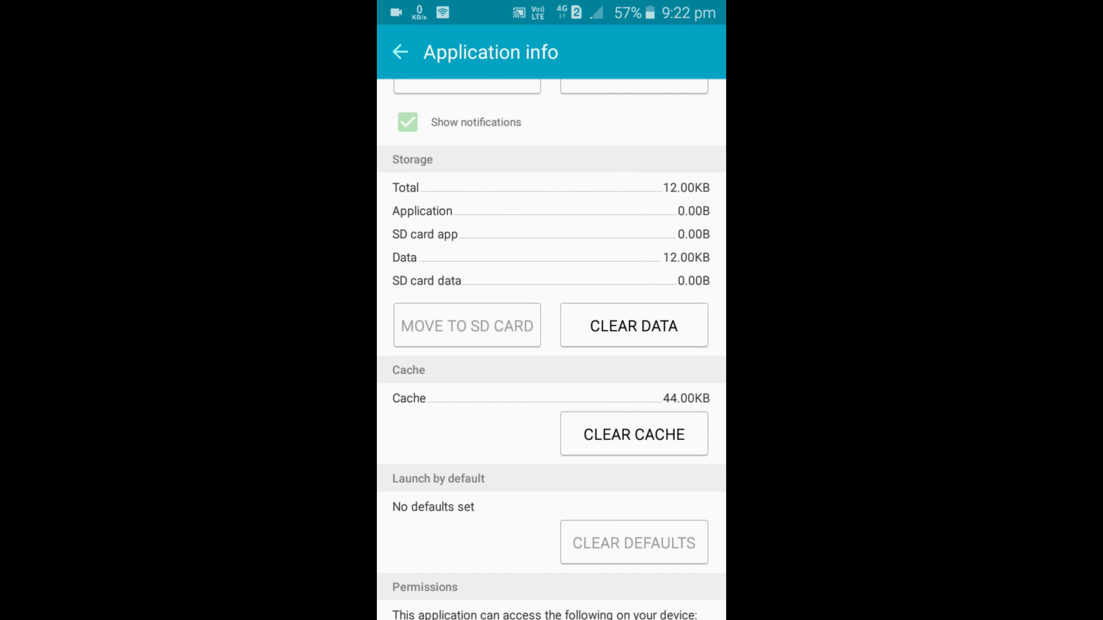
scroll(552, 344, "up", 2)
scroll(552, 345, "down", 2)
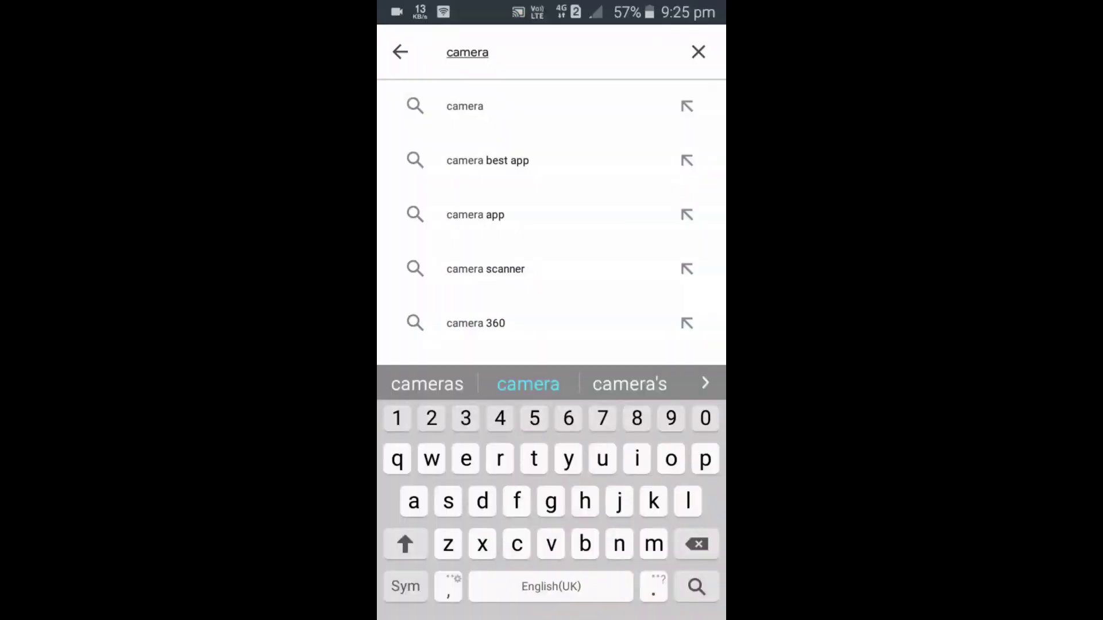
Step: Submit the Play Store search for "camera" to list camera apps
key("Return")
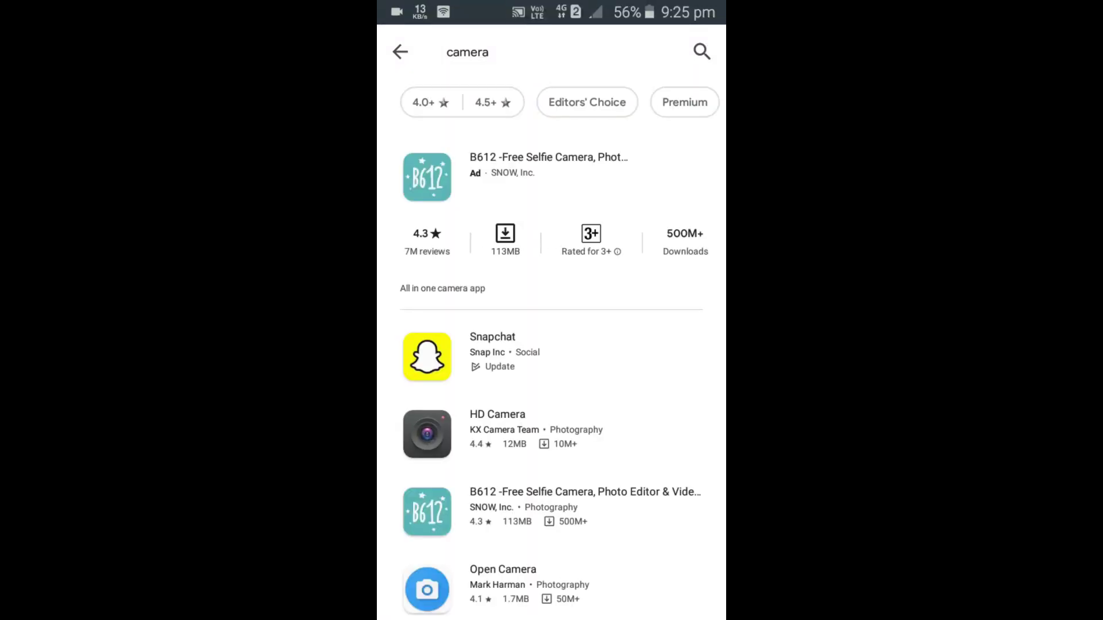
scroll(551, 374, "down", 5)
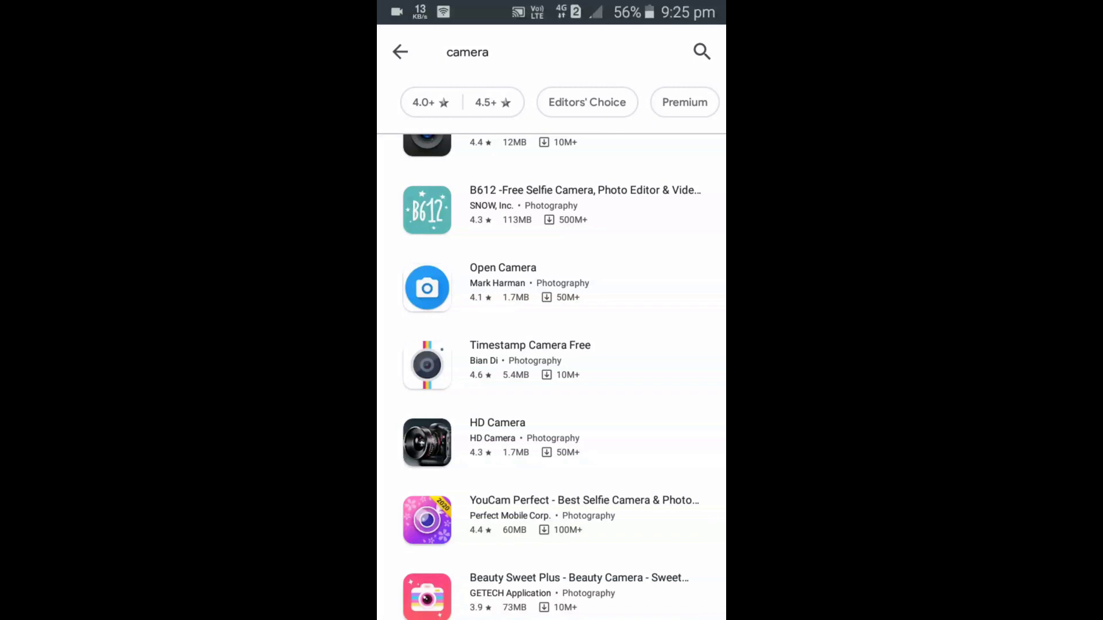
scroll(552, 377, "down", 3)
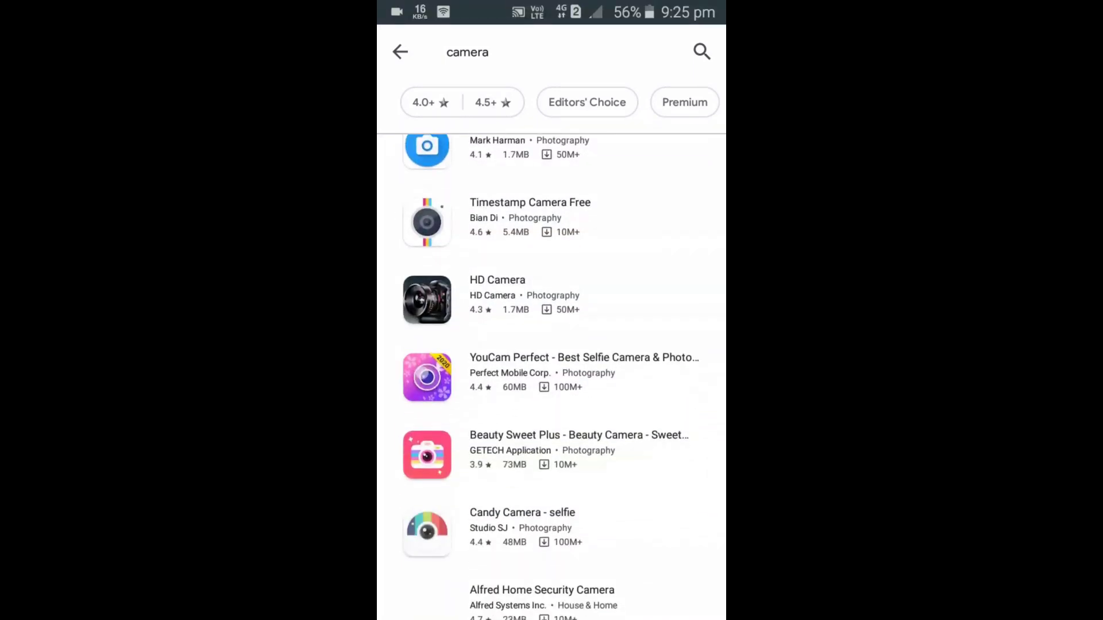